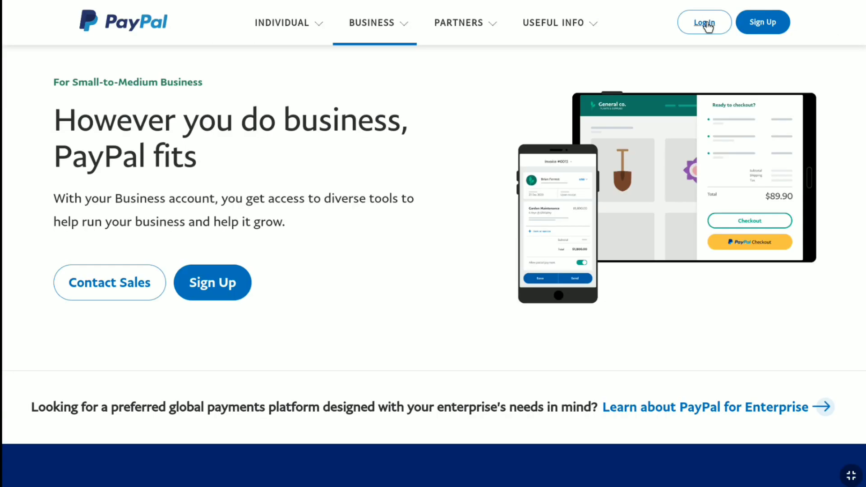
Log in to the PayPal business account by pasting the password, reaching the $0.00 USD Home dashboard.
left_click(707, 25)
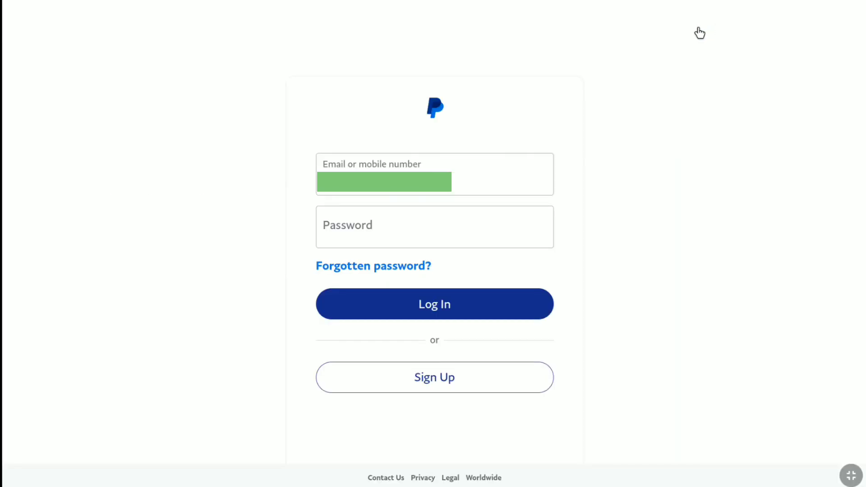
left_click(419, 240)
key("ctrl+v")
left_click(432, 305)
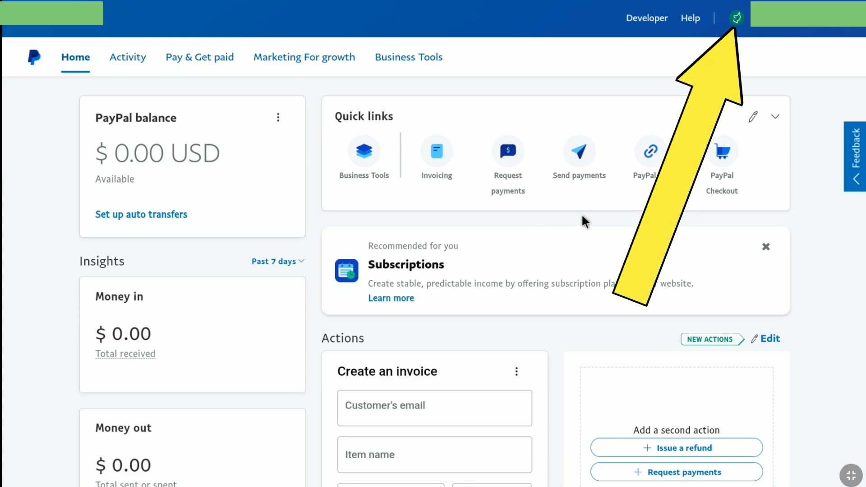
Go to Profile settings' Login and security page and highlight the current account email.
left_click(737, 18)
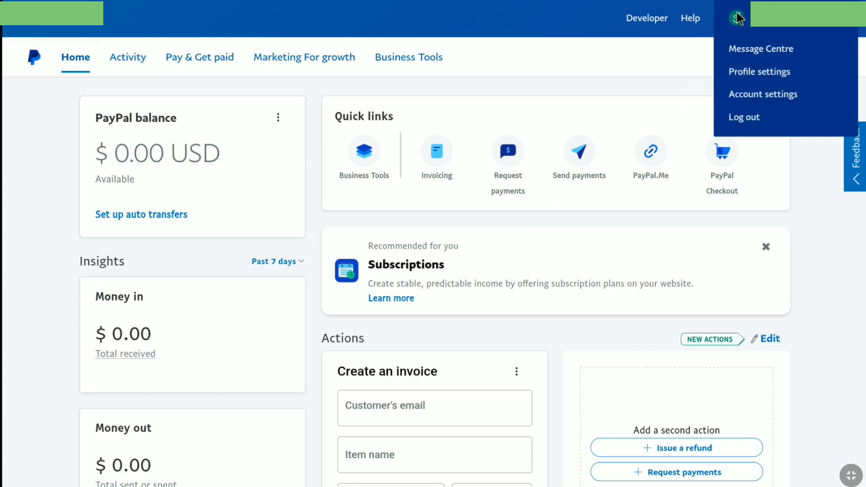
left_click(752, 72)
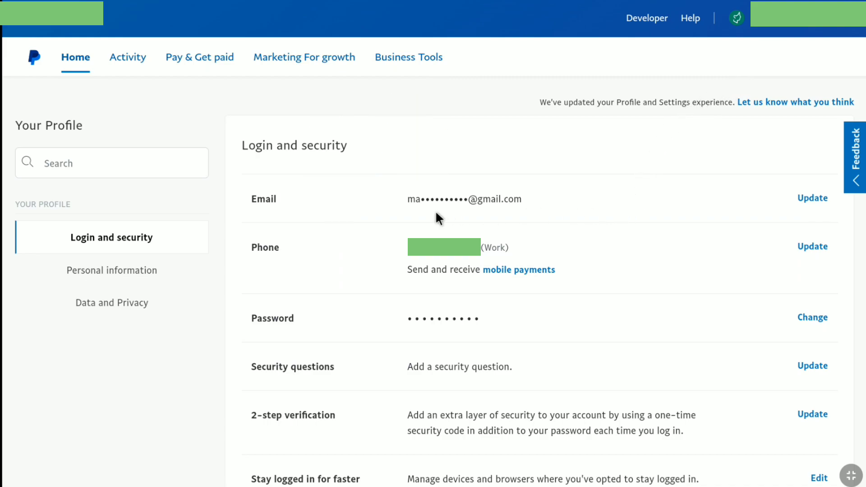
left_click_drag(405, 198, 525, 191)
left_click(525, 191)
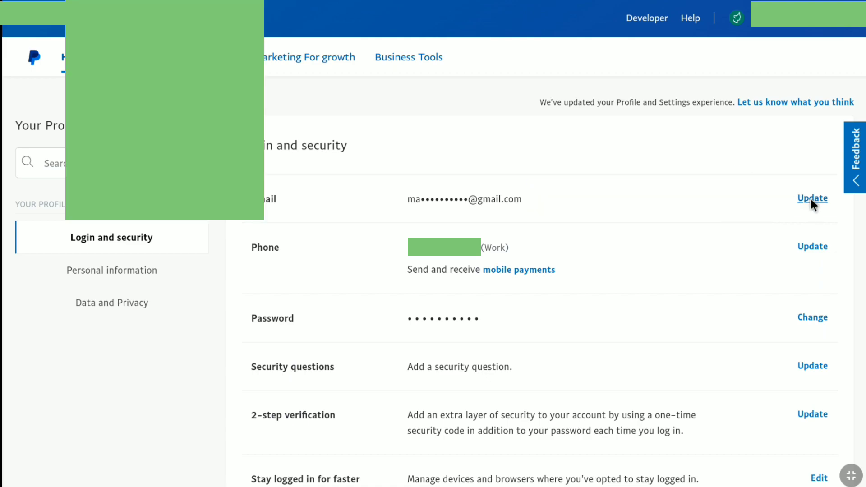
Open the Email Address list, try editing the primary address, and dismiss the refusal notice.
left_click(811, 198)
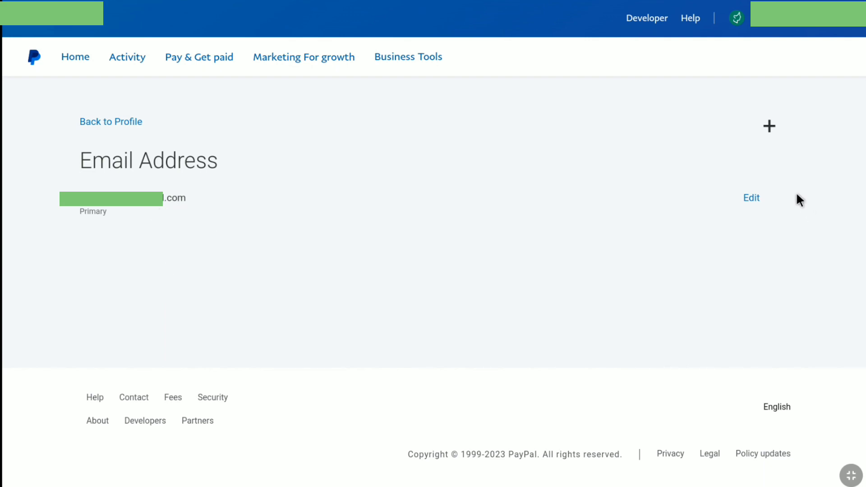
left_click(747, 198)
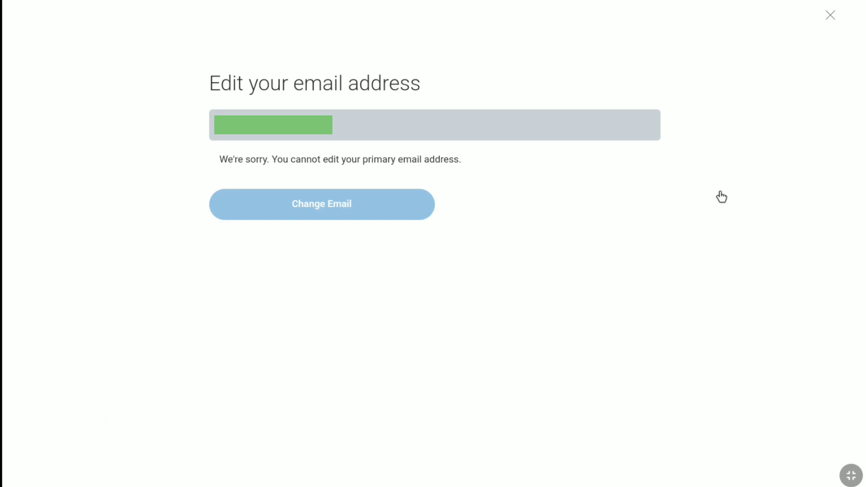
left_click(830, 15)
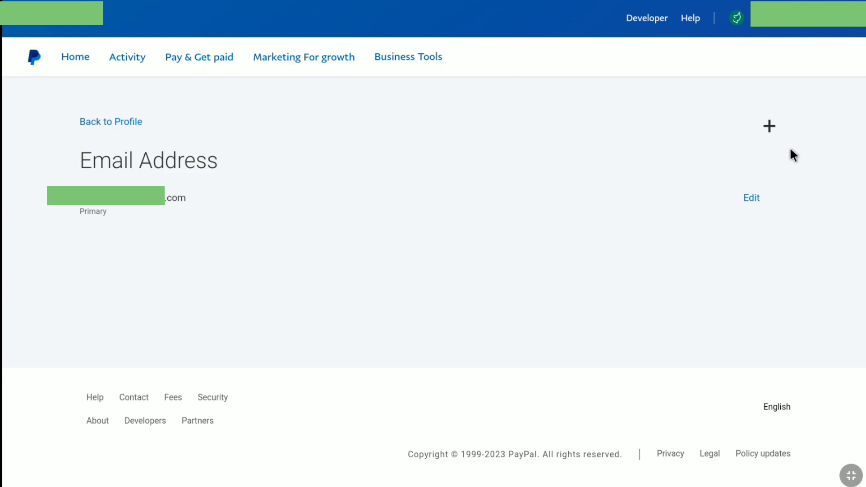
Enter a new email address in the Add an email address form and submit it.
left_click(770, 129)
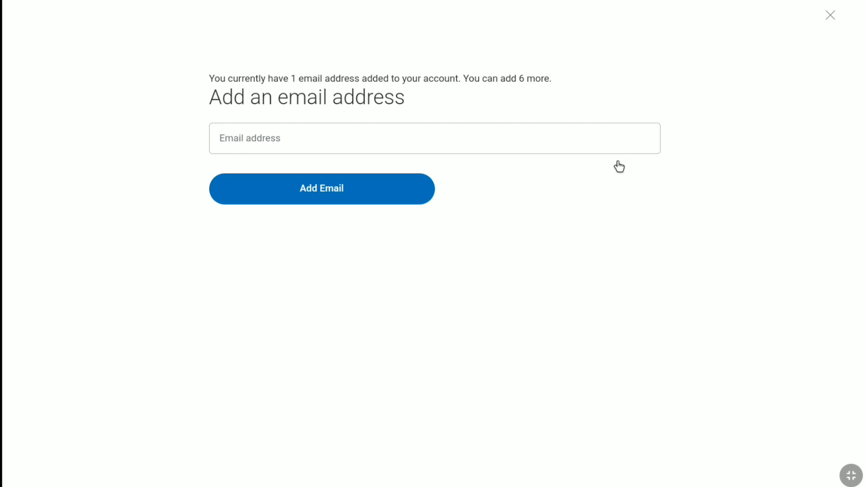
left_click(237, 142)
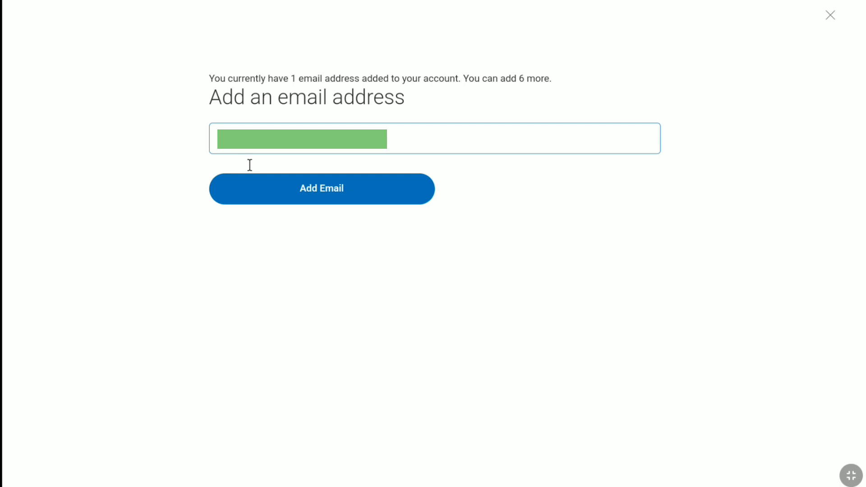
left_click(317, 192)
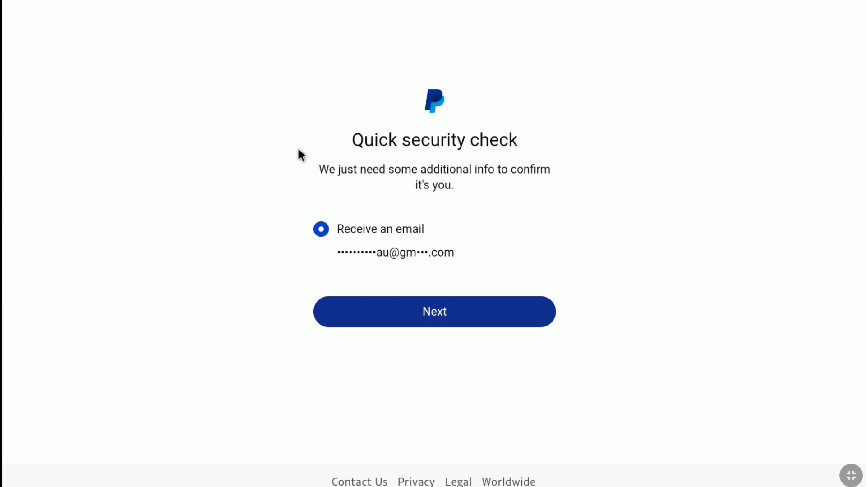
Choose to receive the security code by email in the Quick security check.
left_click(430, 312)
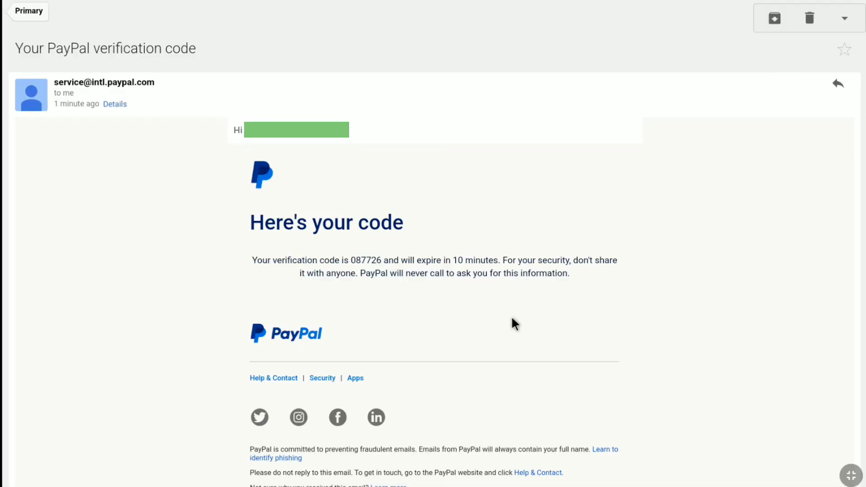
Copy the verification code from the PayPal email and return to the code-entry page.
double_click(356, 261)
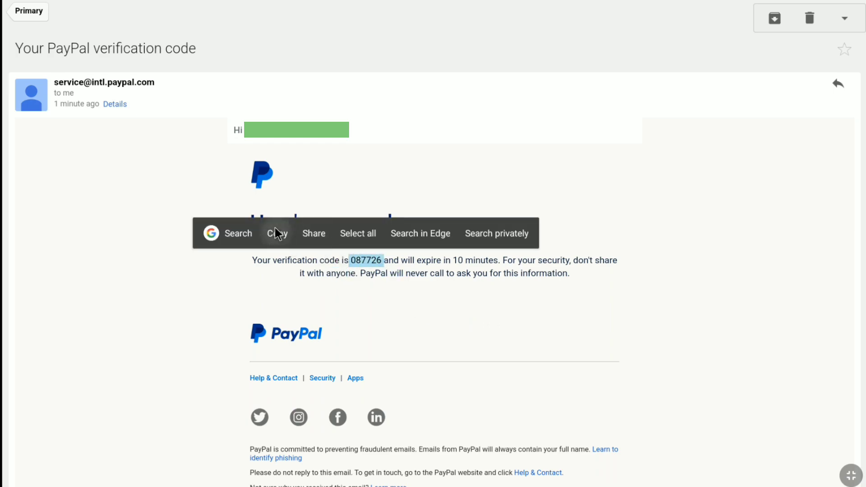
left_click(277, 233)
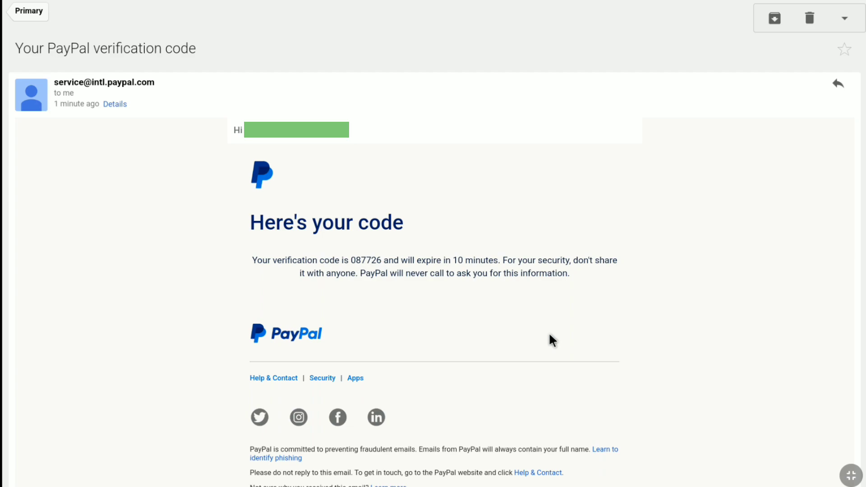
key("alt+Tab")
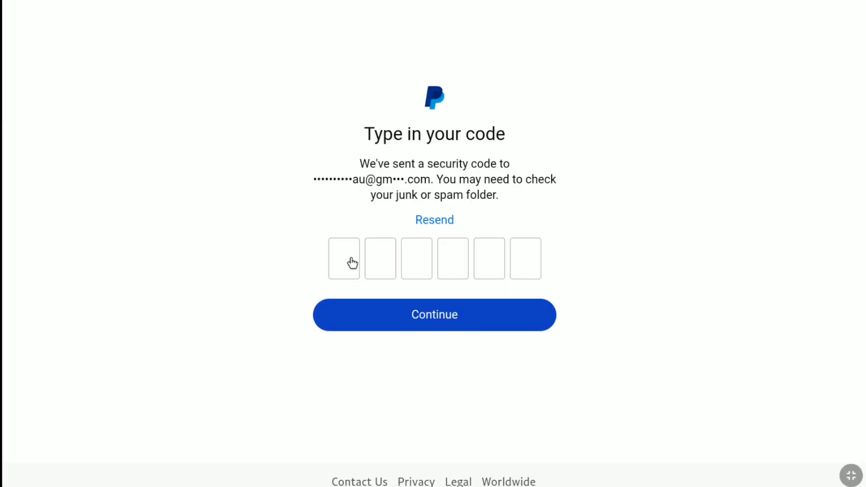
Paste the emailed verification code into all six code boxes and submit it.
left_click(349, 259)
left_click(349, 259)
left_click(347, 226)
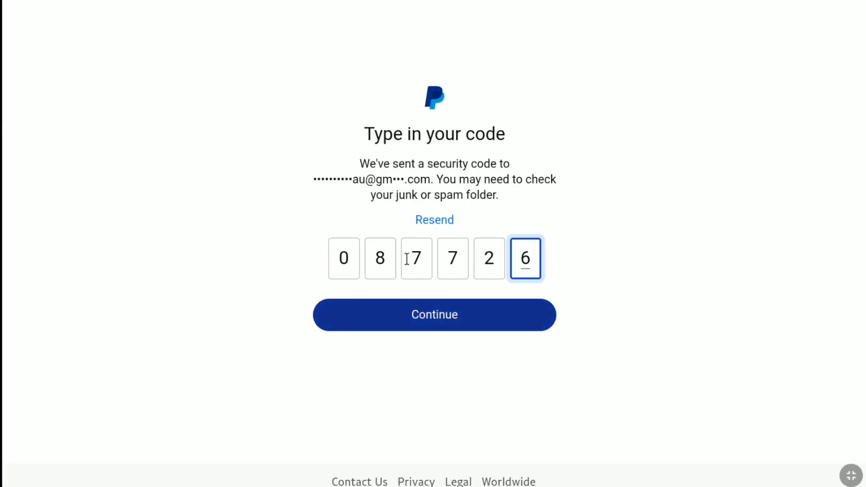
left_click(441, 319)
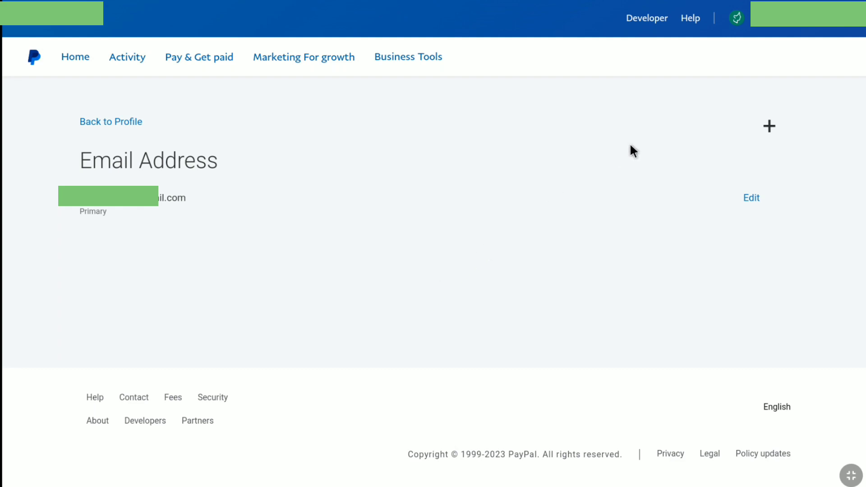
Add the new workmail.com address again so it appears Unconfirmed under the primary address.
left_click(769, 127)
left_click(323, 146)
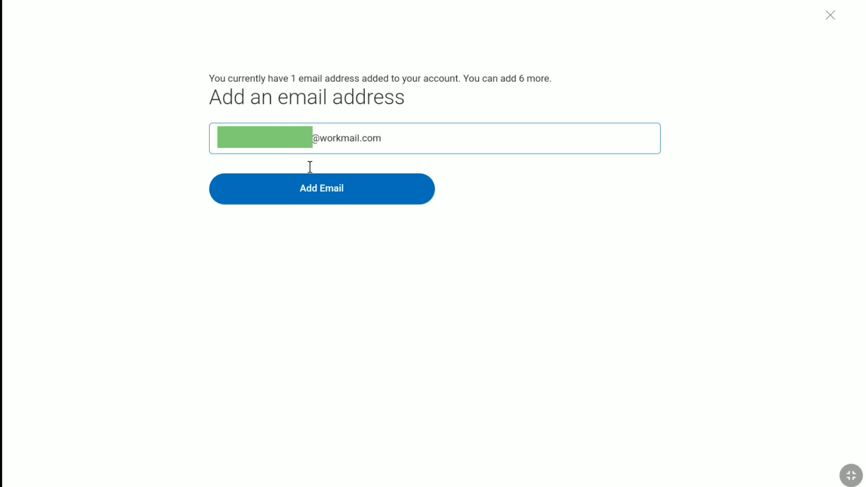
left_click(324, 194)
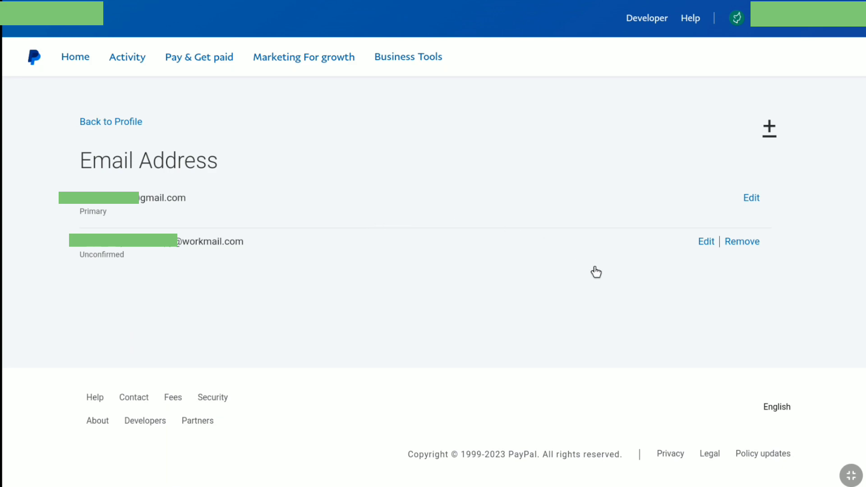
Send a confirmation email to the unconfirmed workmail address from its Edit options.
left_click(706, 244)
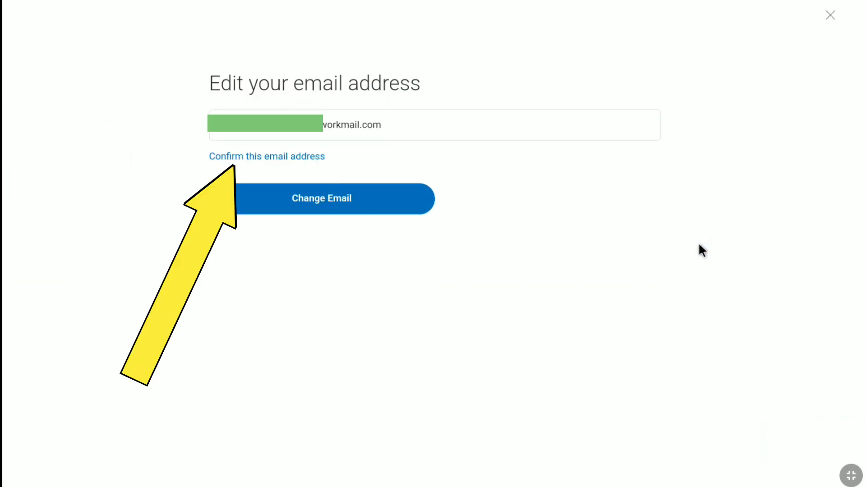
left_click(280, 156)
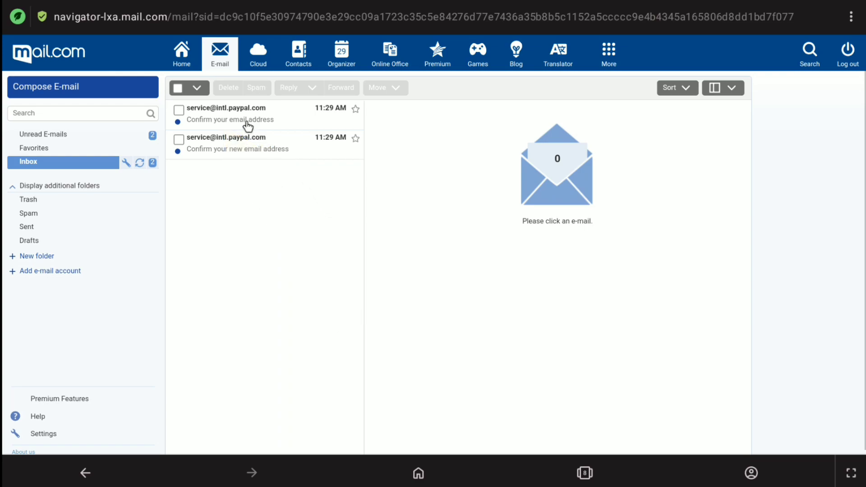
Follow the 'Confirm your email address' link in PayPal's mail.com message to the PayPal login page.
left_click(260, 130)
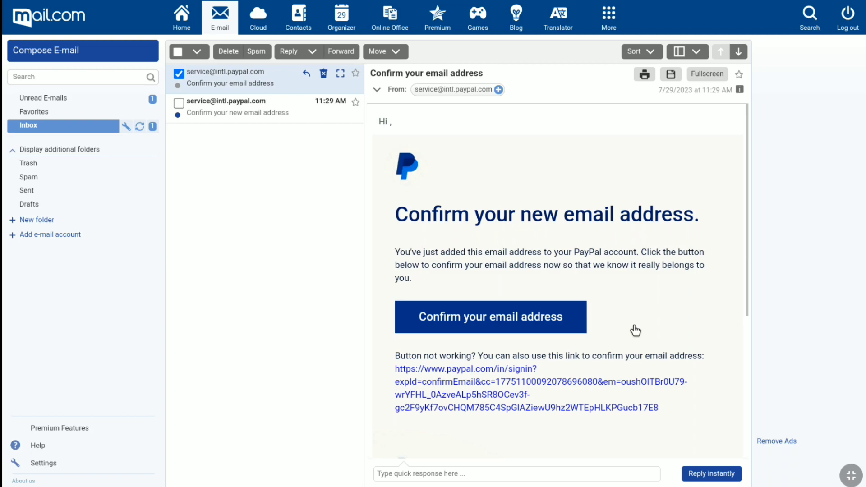
left_click(475, 321)
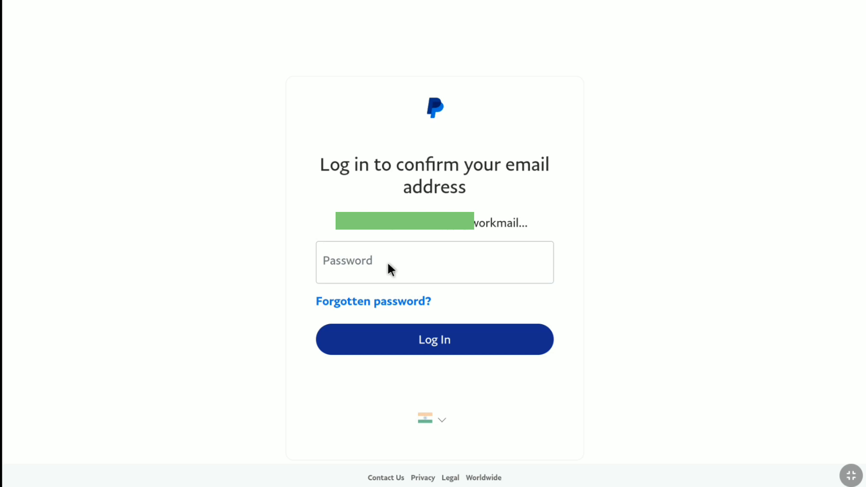
Sign in with the account password to confirm the workmail address and return to Home.
left_click(388, 265)
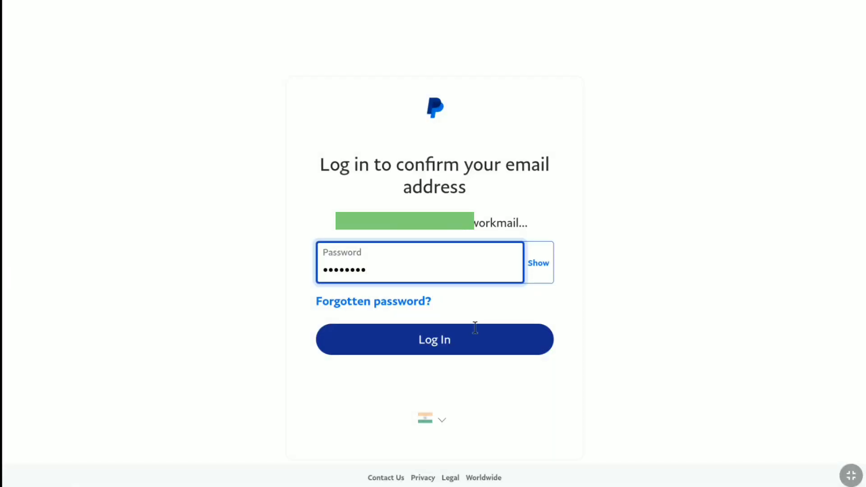
left_click(422, 342)
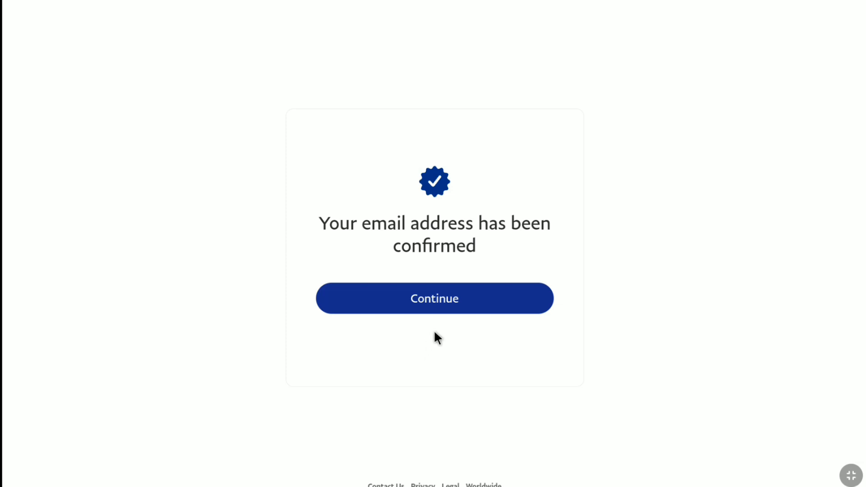
left_click(433, 305)
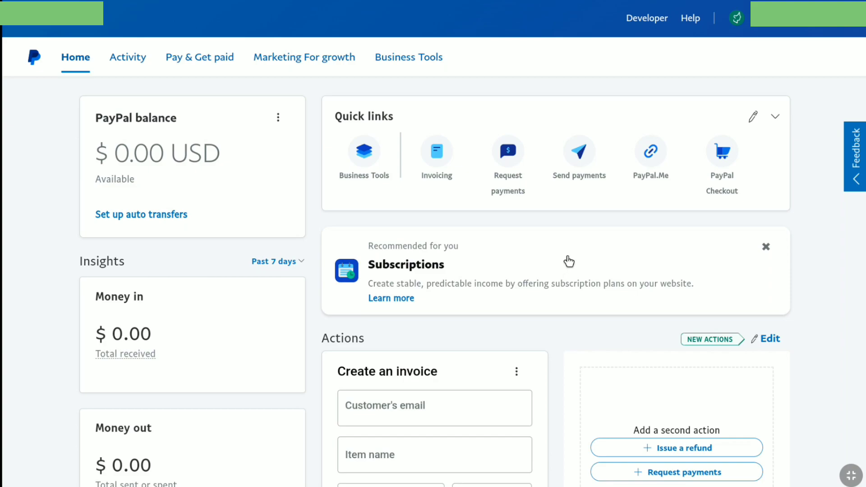
Open Profile settings and the Email list under Login and security.
left_click(738, 19)
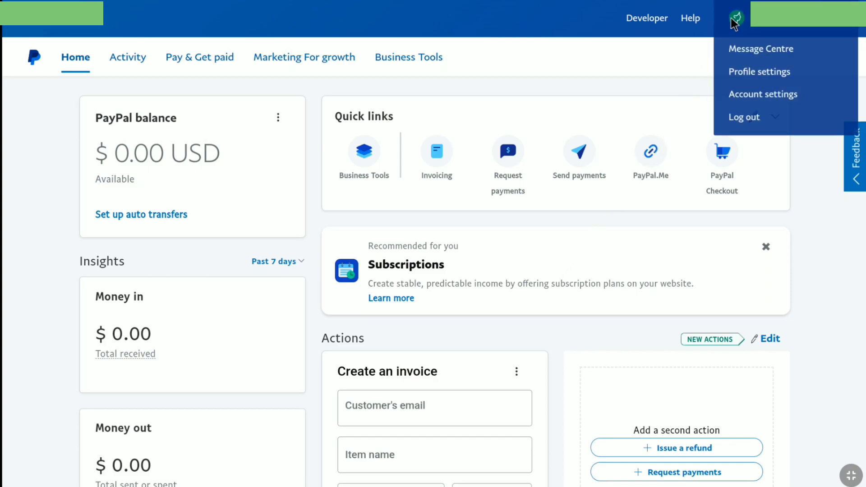
left_click(736, 72)
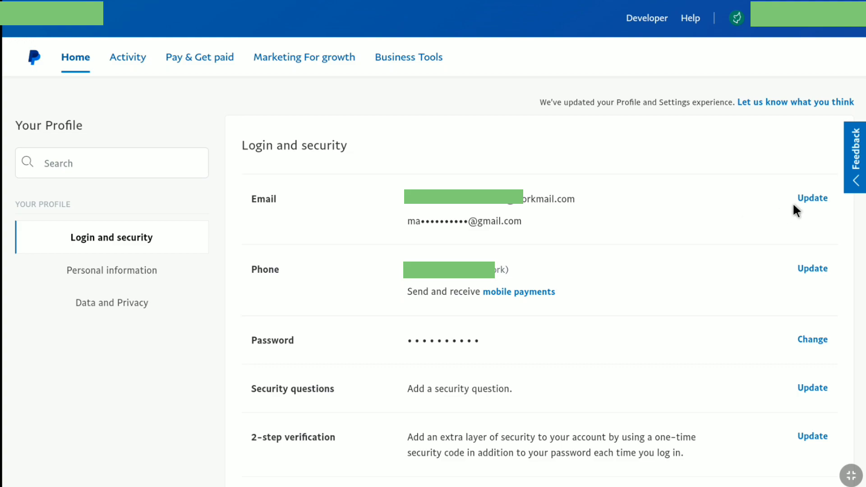
left_click(805, 194)
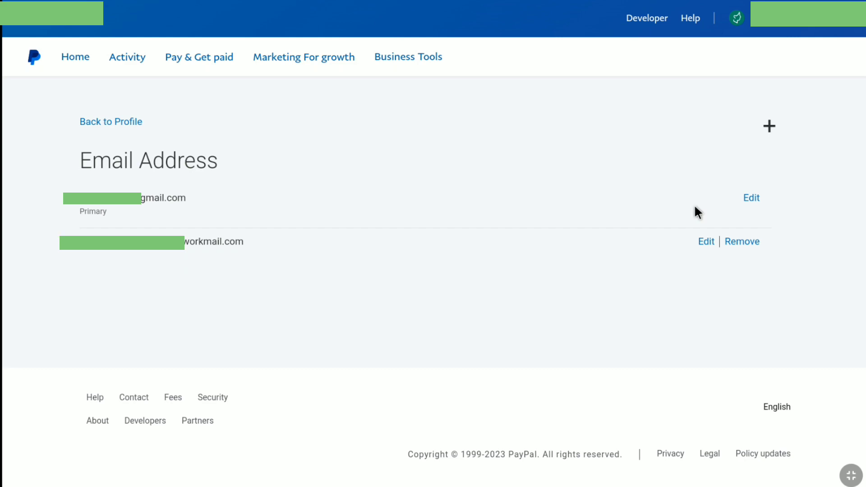
left_click(751, 198)
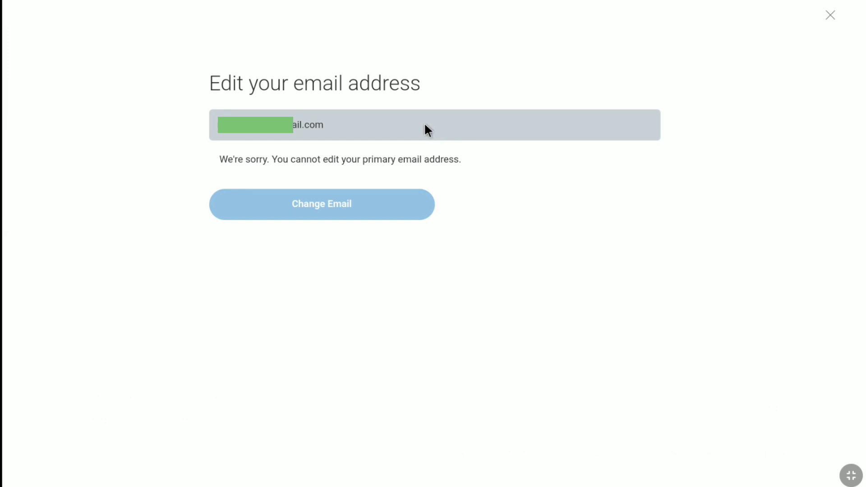
left_click(832, 14)
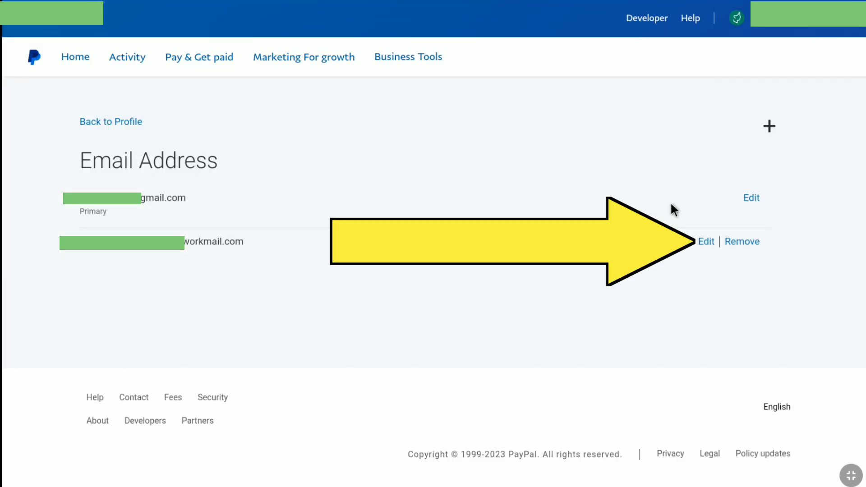
Set the workmail address as the primary email for receiving notifications.
left_click(707, 242)
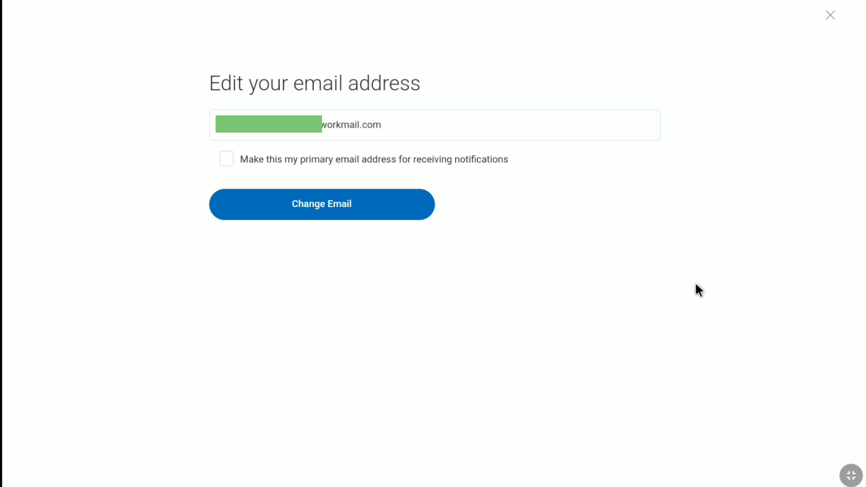
left_click(228, 159)
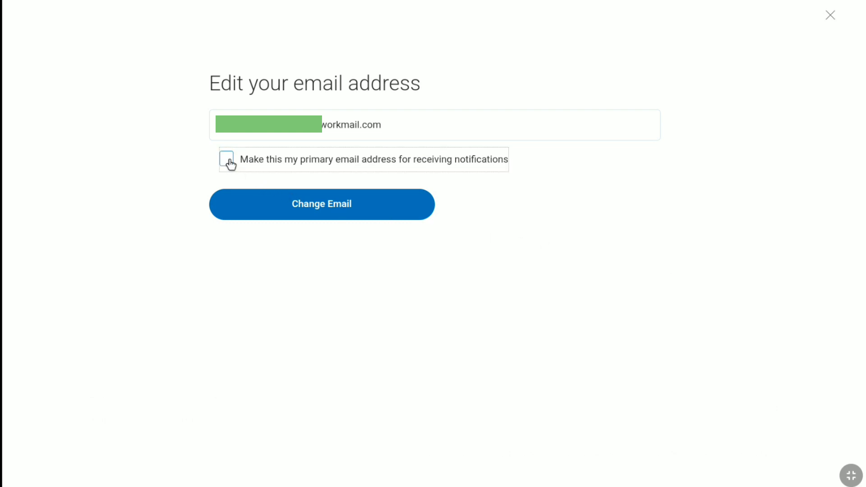
left_click(317, 205)
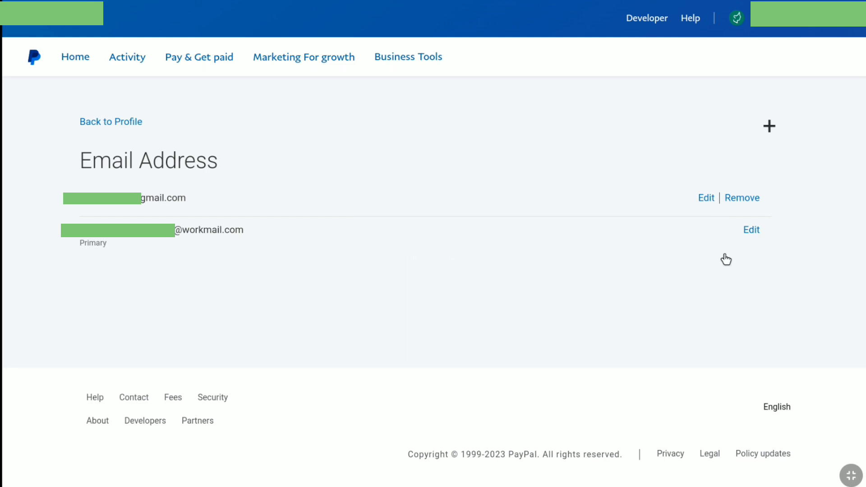
Check the workmail address's edit options, then remove the old gmail address.
left_click(751, 231)
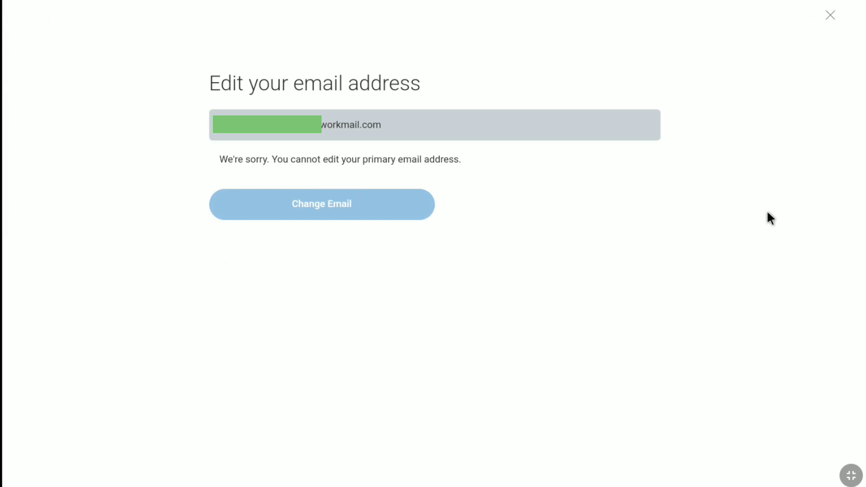
left_click(830, 15)
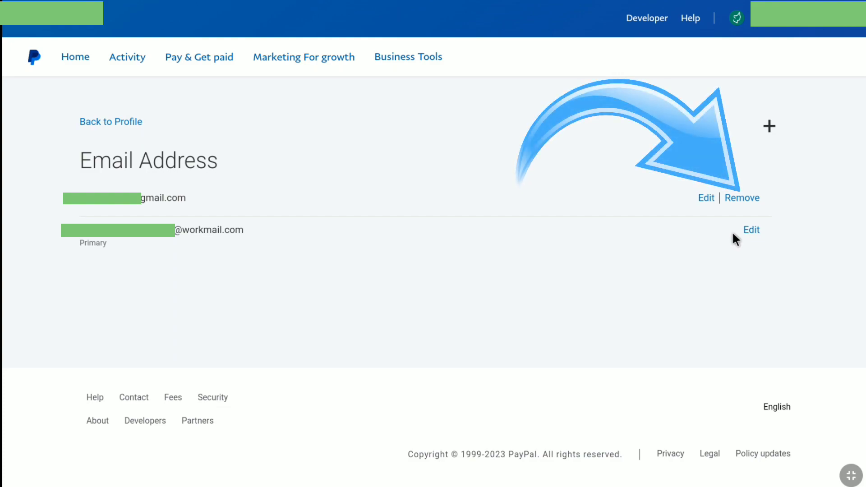
left_click(733, 197)
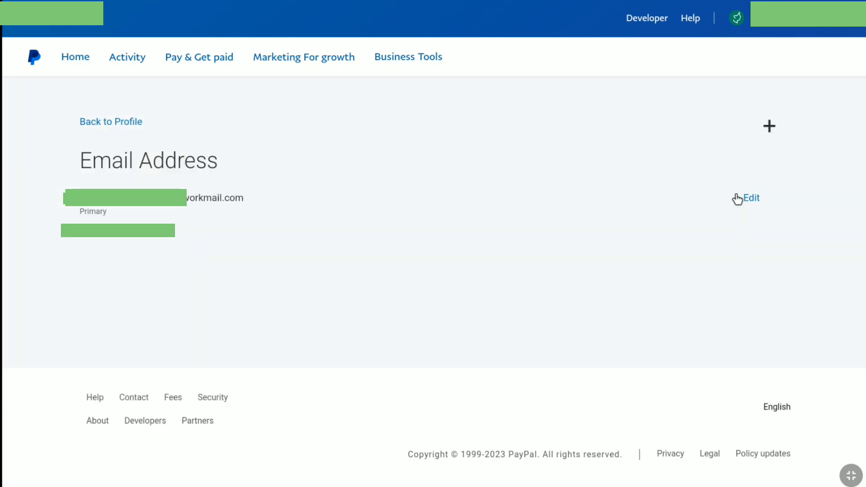